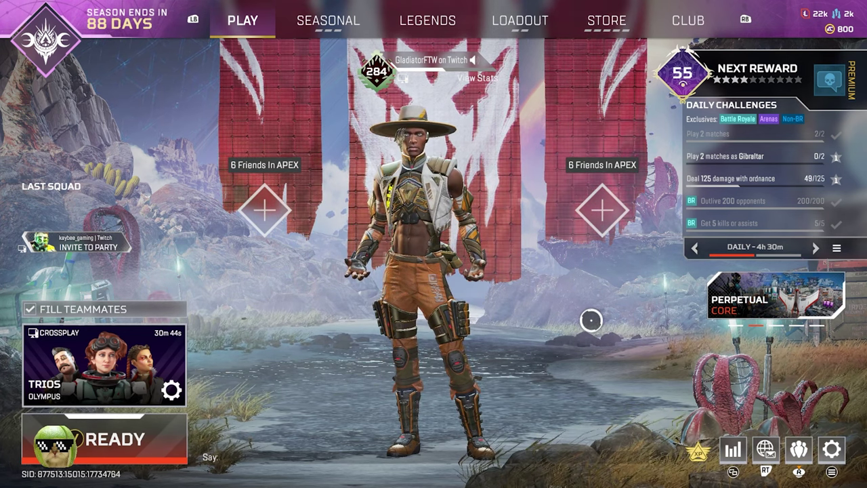
Open the game settings and review the gameplay options, including the custom reticle color.
{"action": "left_click", "coordinate": [831, 448]}
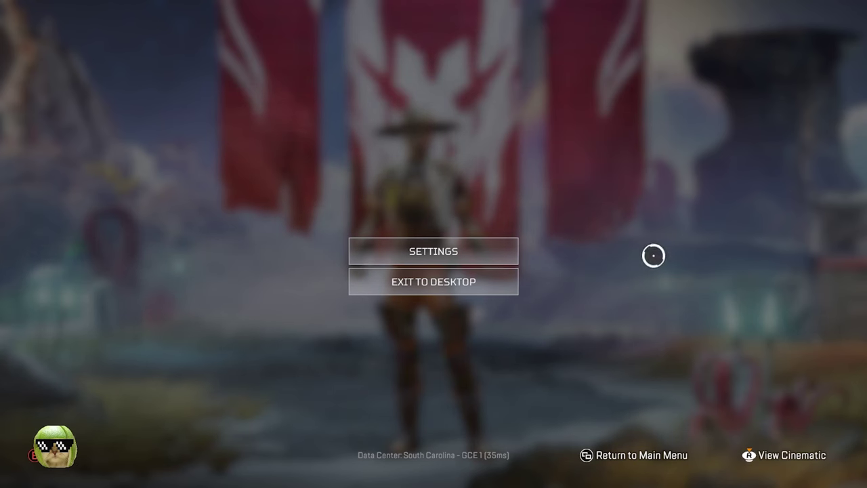
{"action": "left_click", "coordinate": [470, 243]}
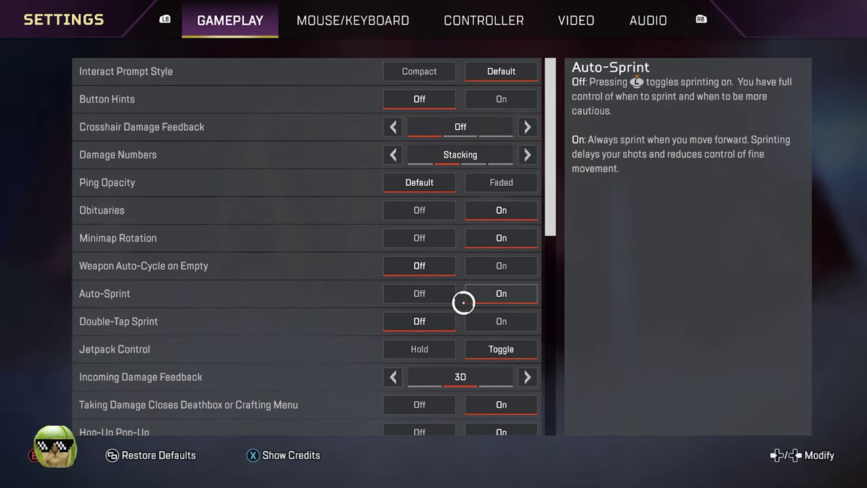
{"action": "scroll", "coordinate": [463, 303], "scroll_direction": "down", "scroll_amount": 7}
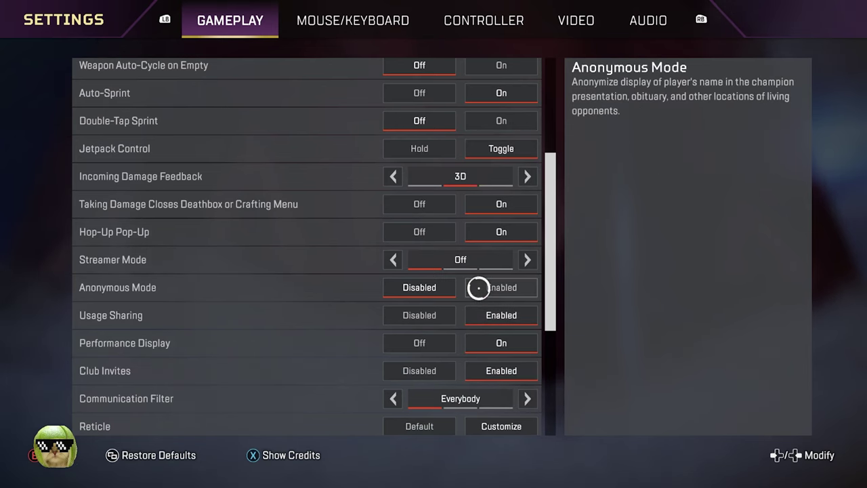
{"action": "scroll", "coordinate": [478, 332], "scroll_direction": "down", "scroll_amount": 4}
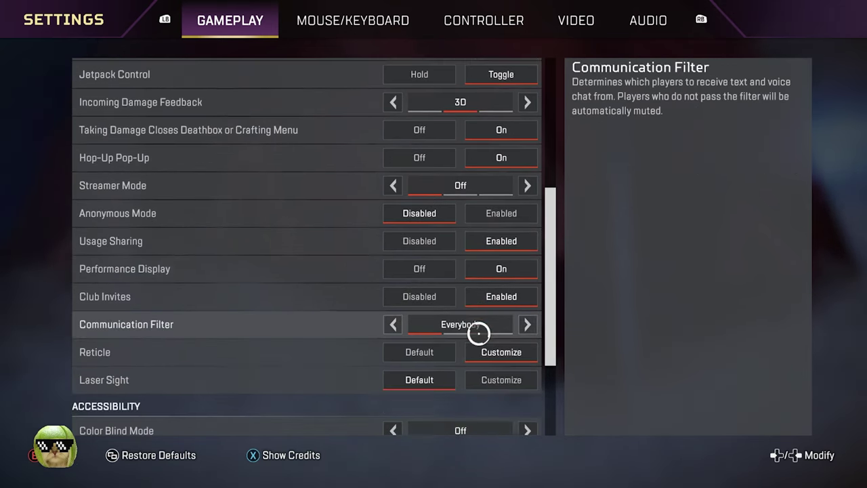
{"action": "scroll", "coordinate": [478, 333], "scroll_direction": "down", "scroll_amount": 3}
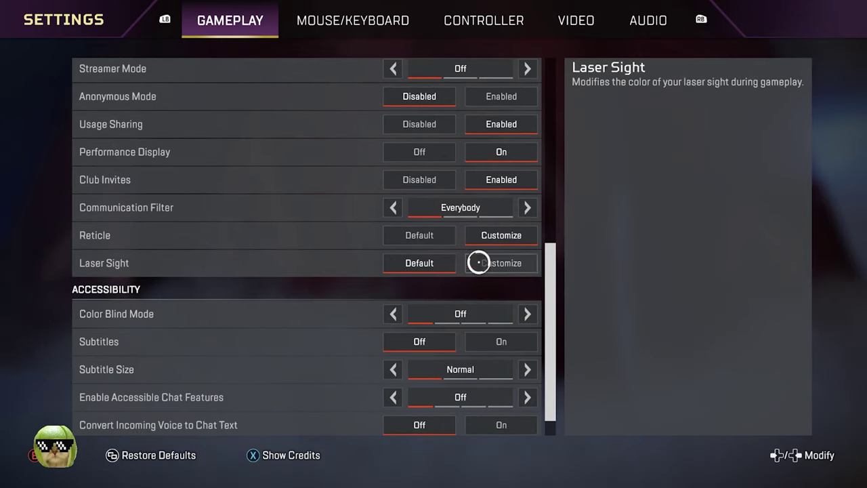
{"action": "left_click", "coordinate": [482, 237]}
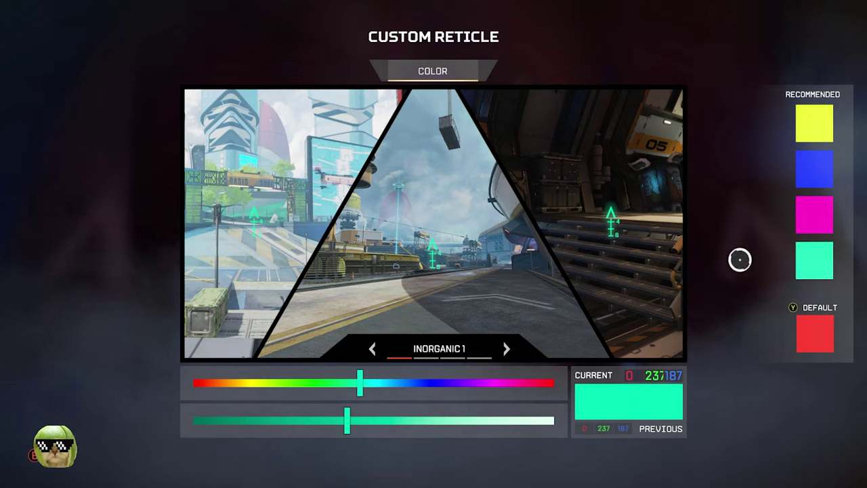
{"action": "key", "text": "Escape"}
Review the controller settings, including Movement Deadzone and Vibration, and open Advanced Look Controls.
{"action": "key", "text": "e"}
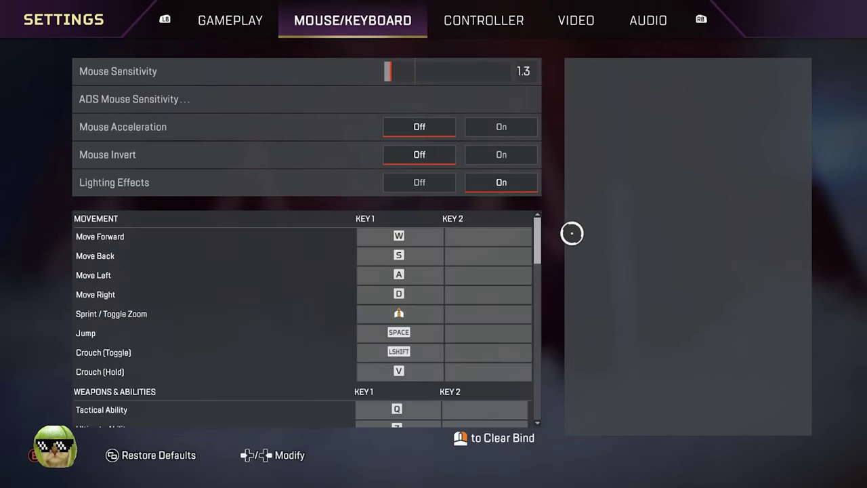
{"action": "key", "text": "e"}
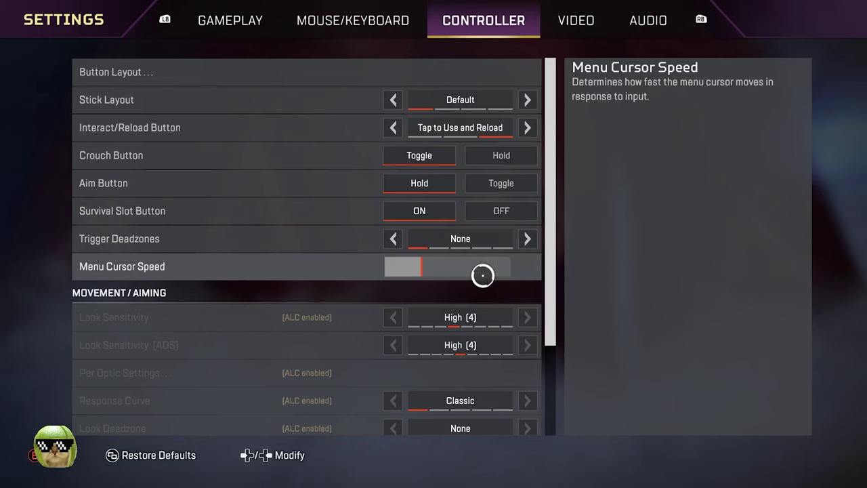
{"action": "scroll", "coordinate": [513, 294], "scroll_direction": "down", "scroll_amount": 3}
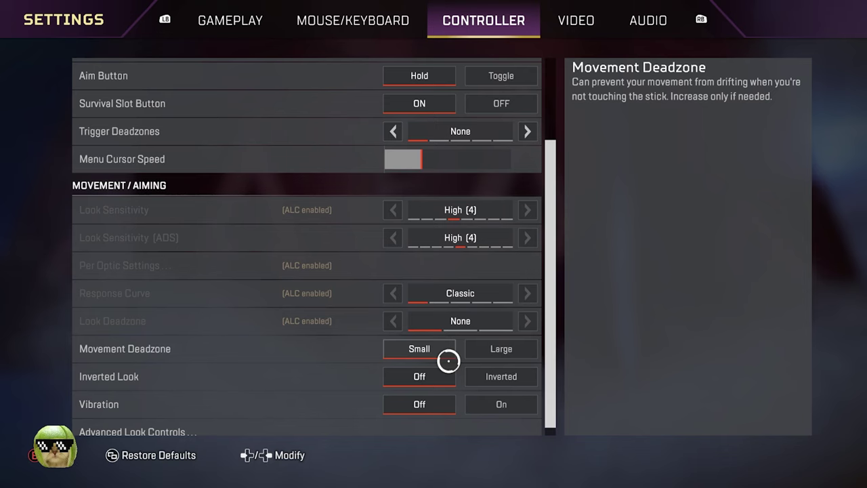
{"action": "left_click", "coordinate": [448, 422]}
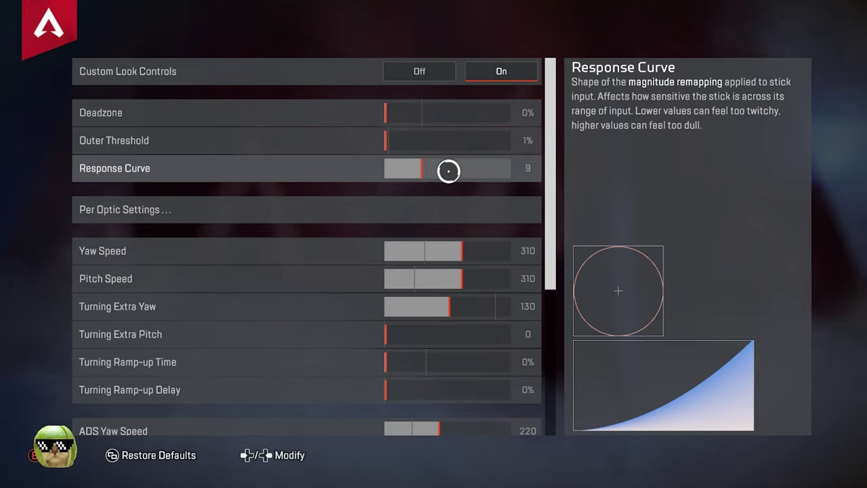
Try a Response Curve of 10, restore it to 9, and compare the Yaw Speed and Pitch Speed settings.
{"action": "key", "text": "Right"}
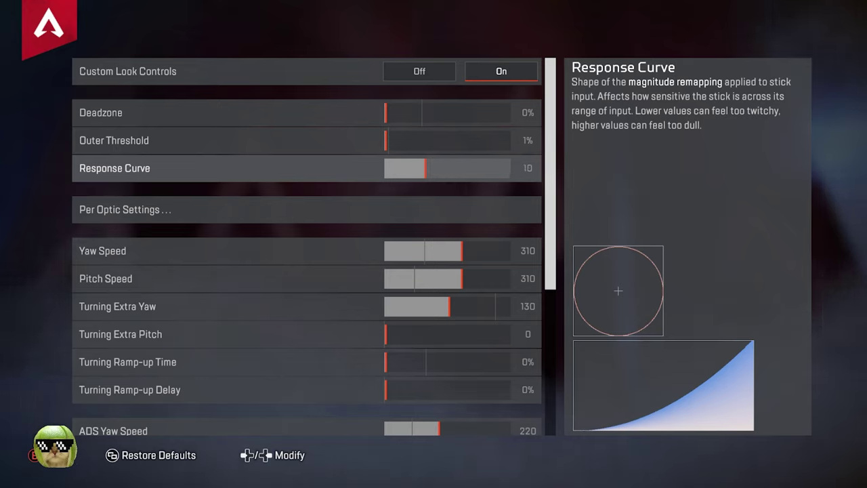
{"action": "key", "text": "Left"}
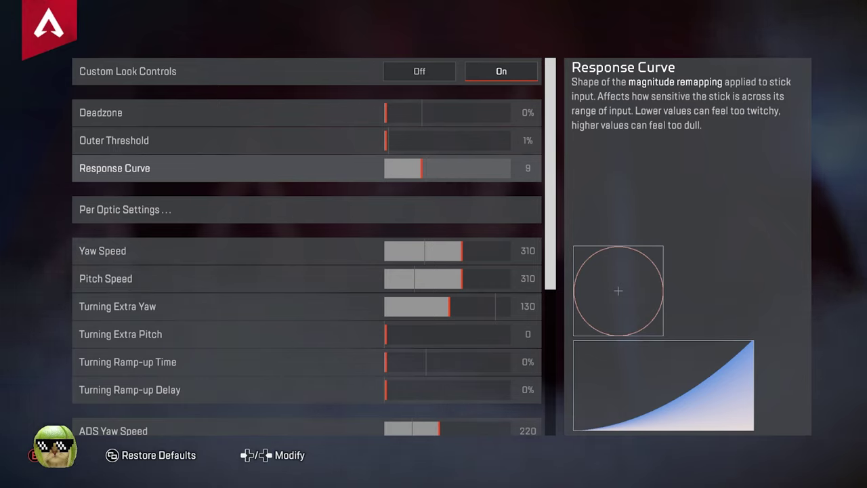
{"action": "key", "text": "Down"}
{"action": "key", "text": "Down"}
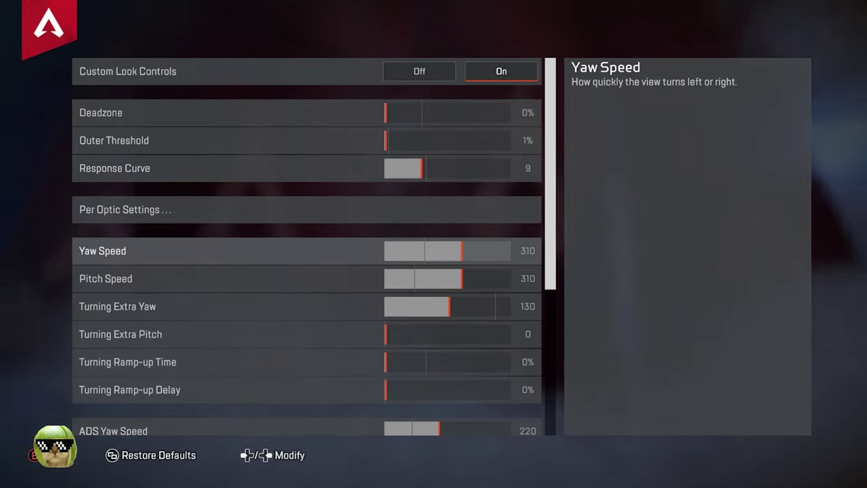
{"action": "key", "text": "Down"}
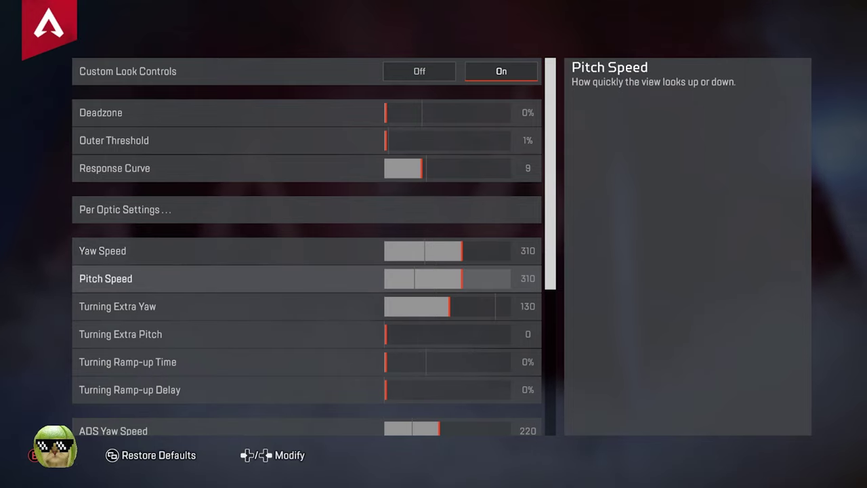
{"action": "key", "text": "Up"}
{"action": "key", "text": "Down"}
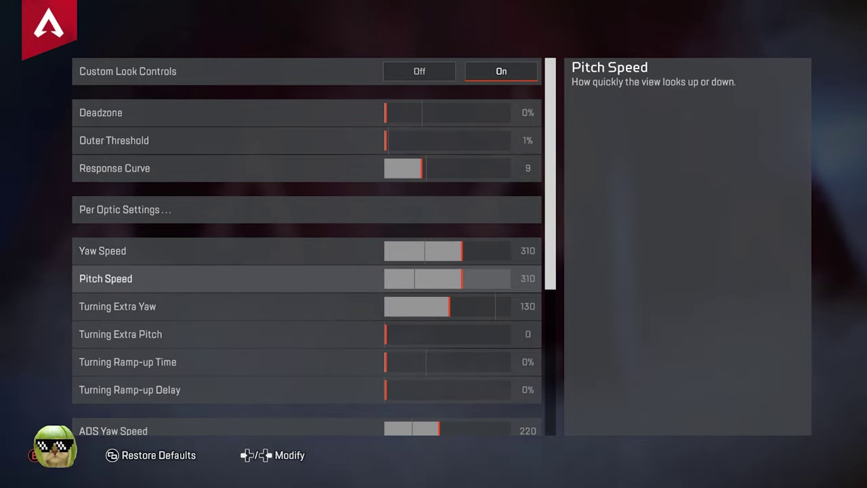
{"action": "key", "text": "Up"}
{"action": "key", "text": "Down"}
{"action": "key", "text": "Up"}
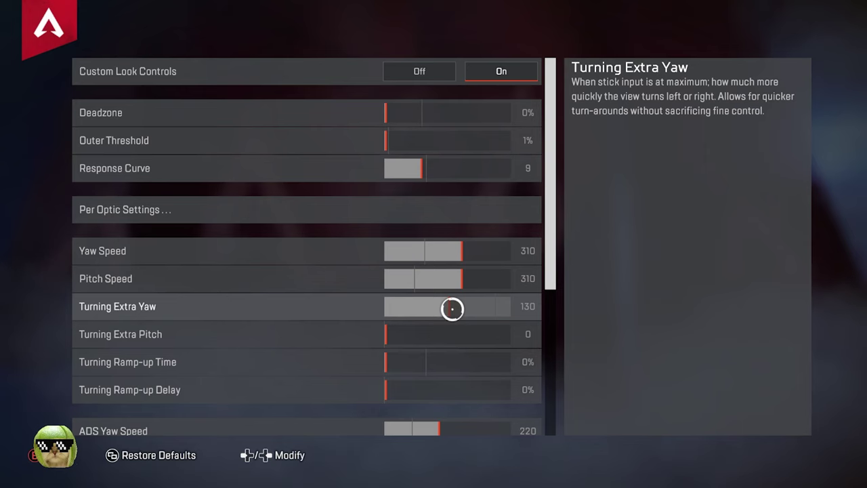
Review the turning, ADS speed and ADS ramp-up settings in the advanced look controls.
{"action": "scroll", "coordinate": [452, 309], "scroll_direction": "down", "scroll_amount": 3}
{"action": "scroll", "coordinate": [451, 230], "scroll_direction": "down", "scroll_amount": 4}
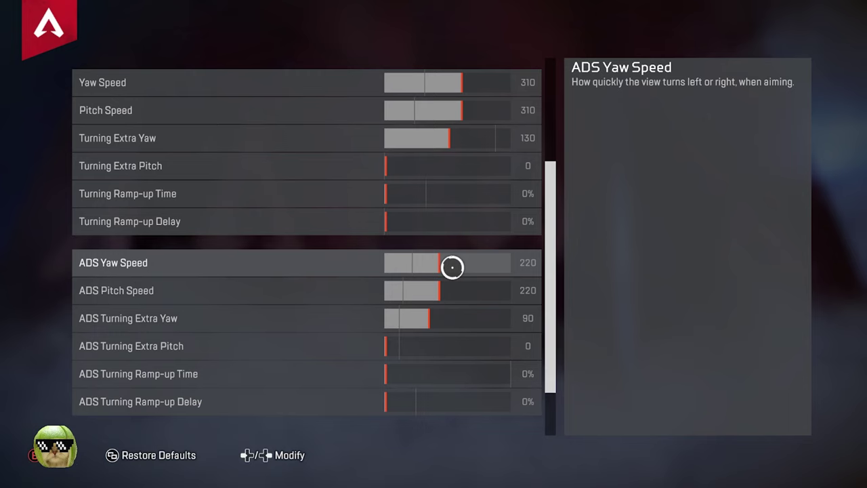
{"action": "scroll", "coordinate": [447, 264], "scroll_direction": "up", "scroll_amount": 5}
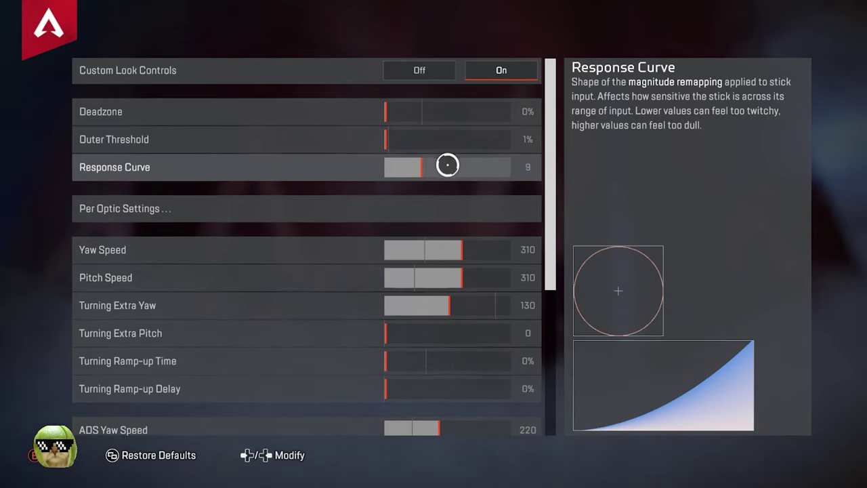
{"action": "scroll", "coordinate": [447, 164], "scroll_direction": "down", "scroll_amount": 6}
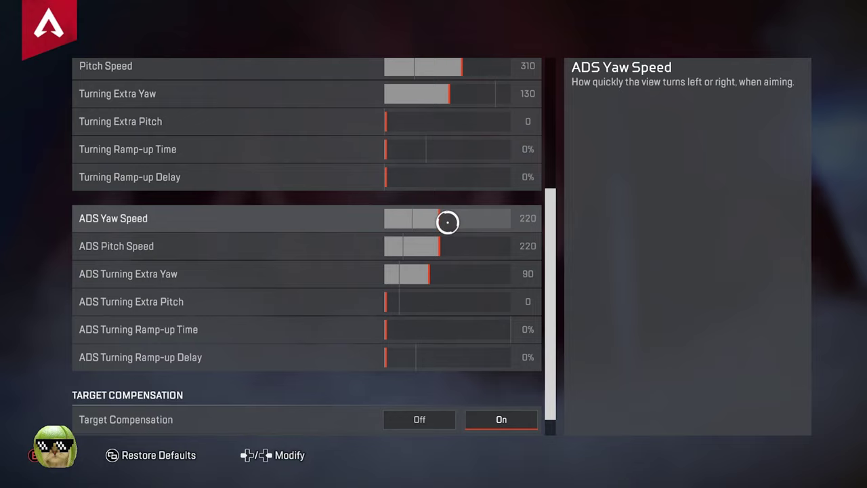
{"action": "scroll", "coordinate": [447, 231], "scroll_direction": "down", "scroll_amount": 1}
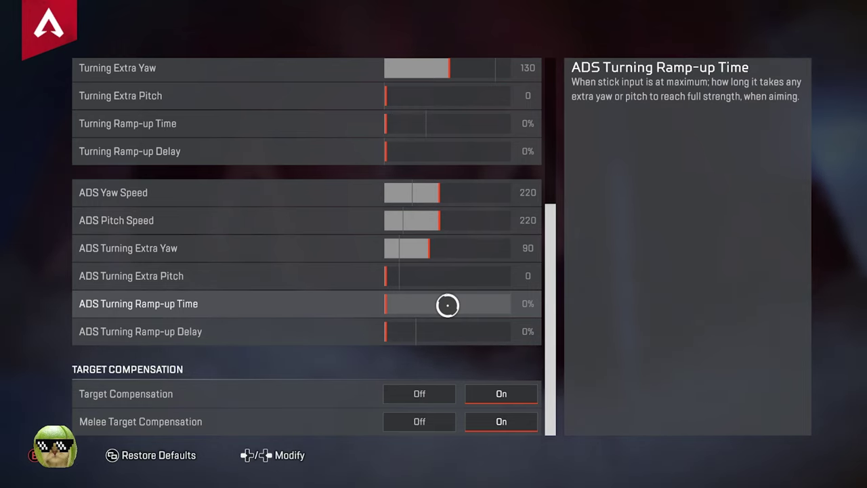
{"action": "scroll", "coordinate": [447, 306], "scroll_direction": "up", "scroll_amount": 5}
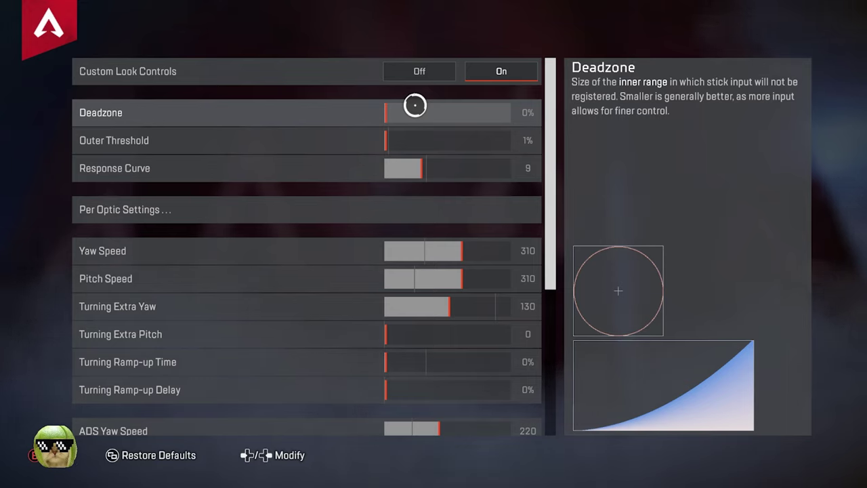
Try the look Deadzone at 8% and 3%, and return it to 0%.
{"action": "key", "text": "Right"}
{"action": "key", "text": "Right"}
{"action": "key", "text": "Right"}
{"action": "key", "text": "Right"}
{"action": "key", "text": "Right"}
{"action": "key", "text": "Right"}
{"action": "key", "text": "Right"}
{"action": "key", "text": "Right"}
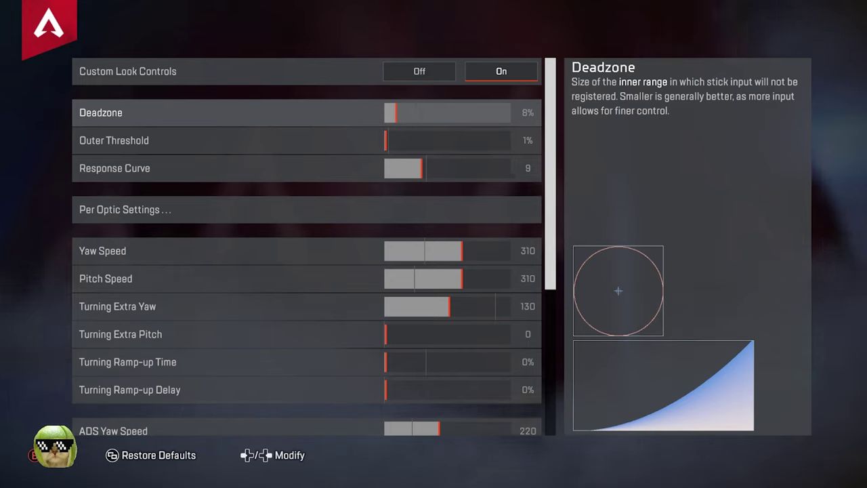
{"action": "key", "text": "Left"}
{"action": "key", "text": "Left"}
{"action": "key", "text": "Left"}
{"action": "key", "text": "Left"}
{"action": "key", "text": "Left"}
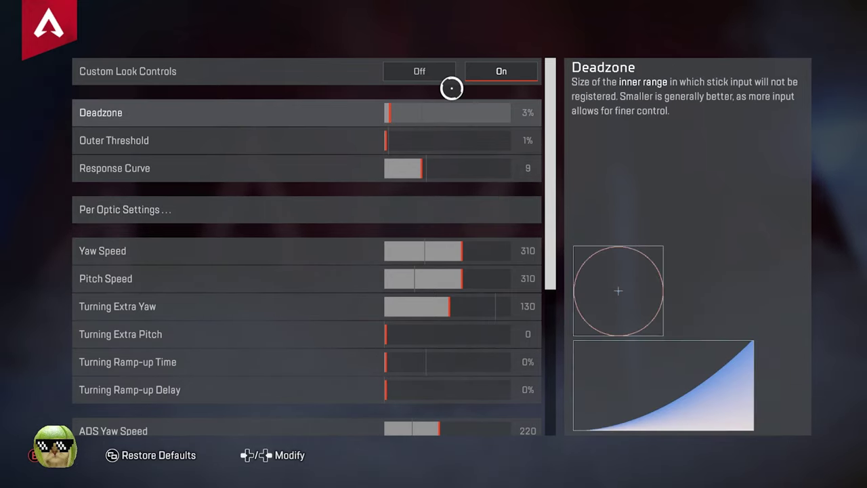
{"action": "key", "text": "Left"}
{"action": "key", "text": "Left"}
{"action": "key", "text": "Left"}
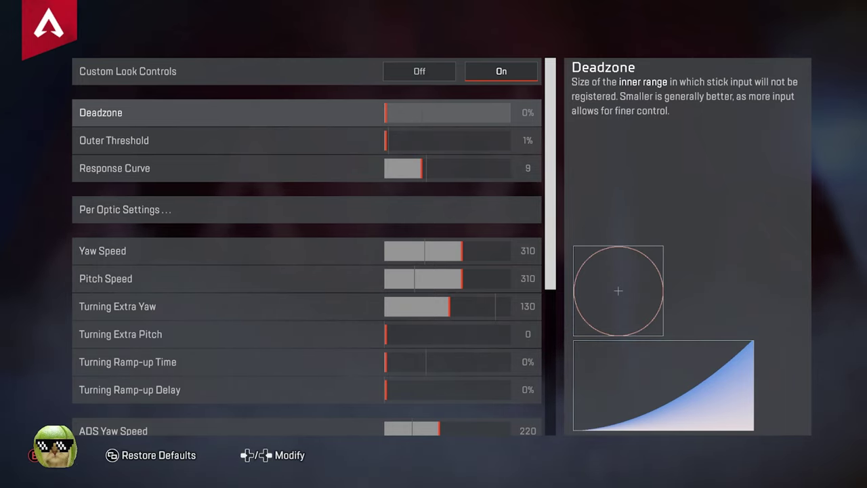
Check the whole advanced look controls list again, down to Target Compensation and Melee Target Compensation.
{"action": "scroll", "coordinate": [307, 246], "scroll_direction": "down", "scroll_amount": 3}
{"action": "scroll", "coordinate": [307, 247], "scroll_direction": "up", "scroll_amount": 3}
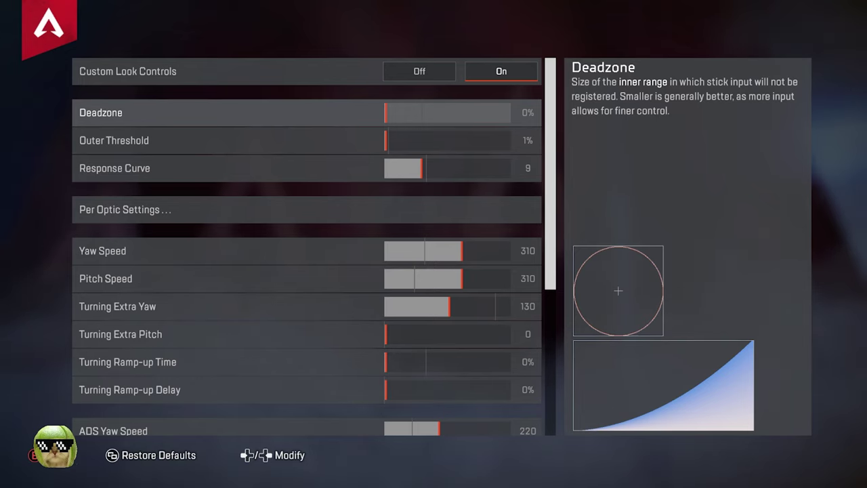
{"action": "scroll", "coordinate": [307, 246], "scroll_direction": "down", "scroll_amount": 3}
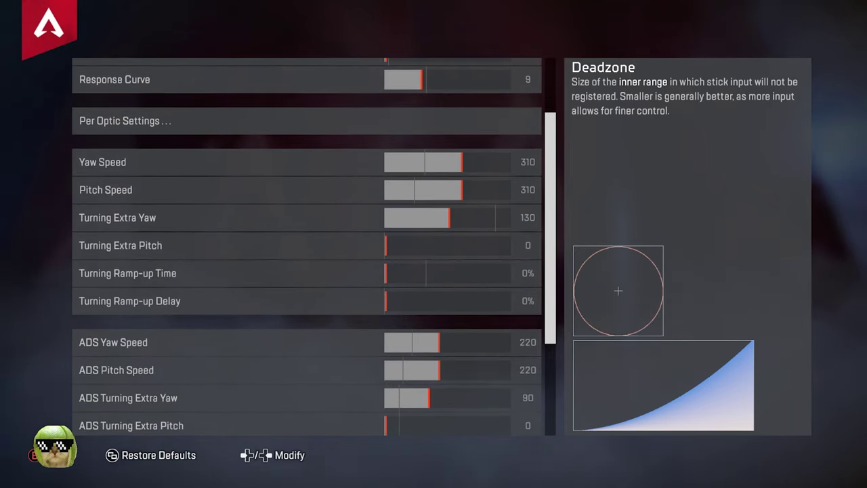
{"action": "scroll", "coordinate": [307, 246], "scroll_direction": "down", "scroll_amount": 5}
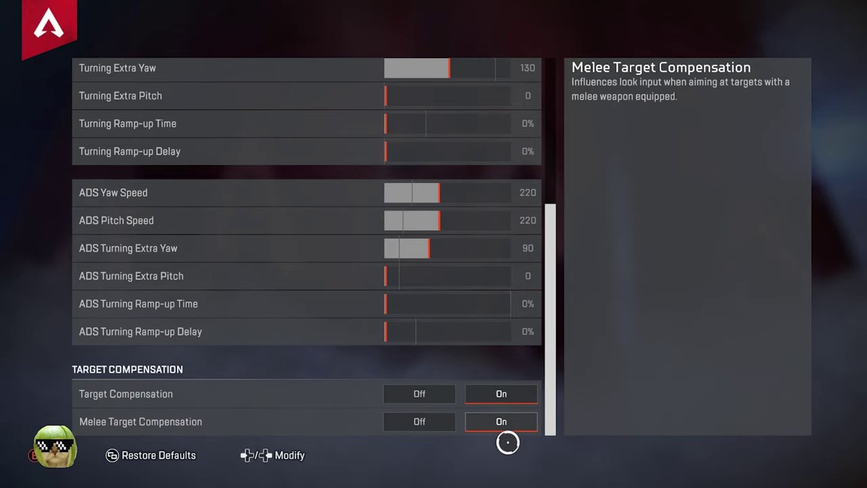
{"action": "scroll", "coordinate": [507, 326], "scroll_direction": "up", "scroll_amount": 8}
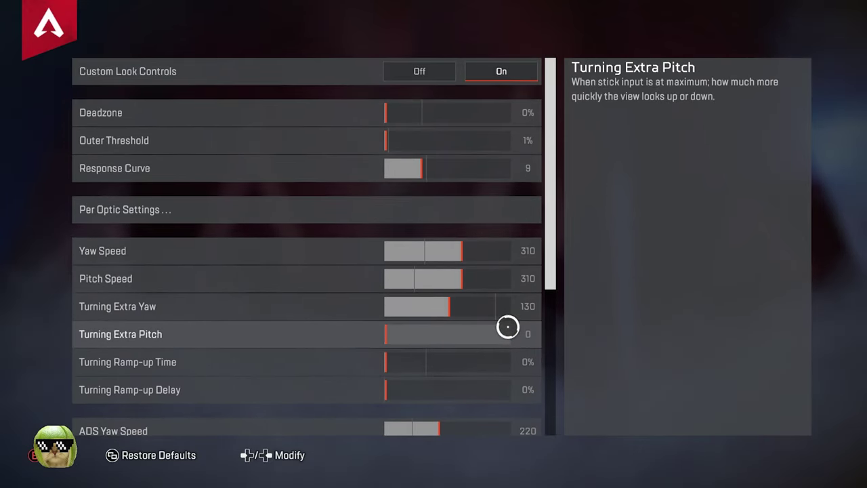
Leave the advanced look controls and review the video settings from Display Mode down to Ragdolls.
{"action": "key", "text": "Escape"}
{"action": "key", "text": "e"}
{"action": "scroll", "coordinate": [501, 223], "scroll_direction": "up", "scroll_amount": 1}
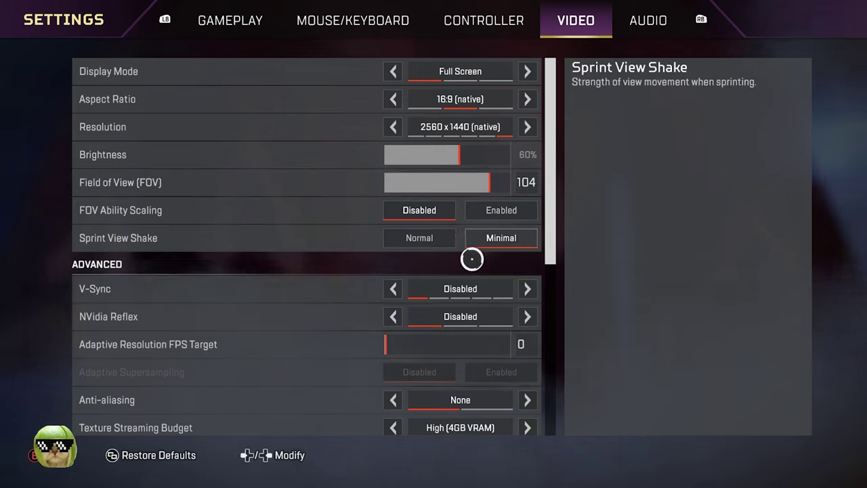
{"action": "scroll", "coordinate": [472, 258], "scroll_direction": "down", "scroll_amount": 1}
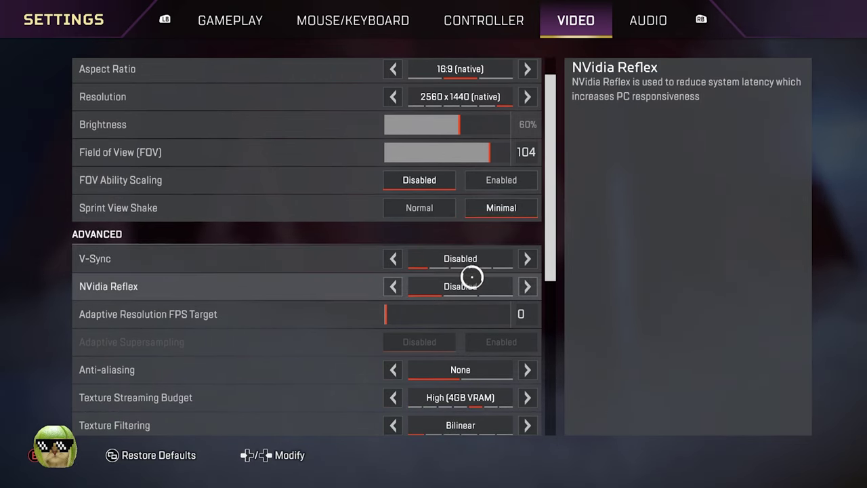
{"action": "scroll", "coordinate": [471, 276], "scroll_direction": "down", "scroll_amount": 2}
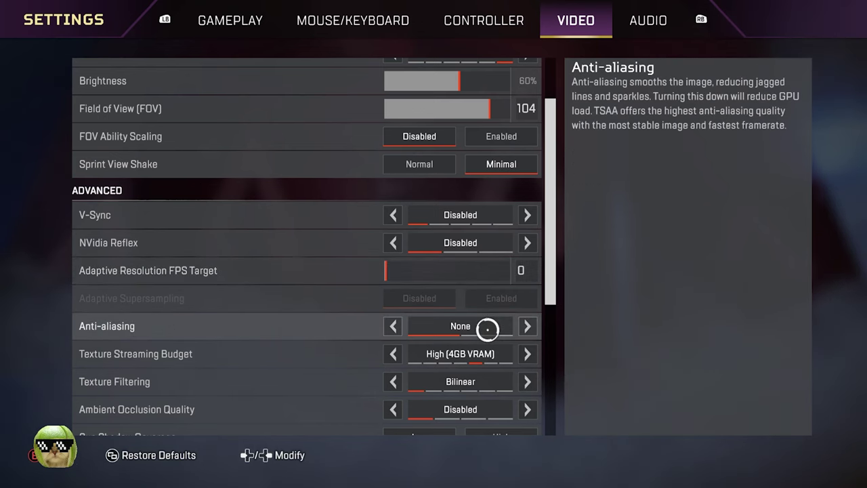
{"action": "scroll", "coordinate": [487, 329], "scroll_direction": "down", "scroll_amount": 2}
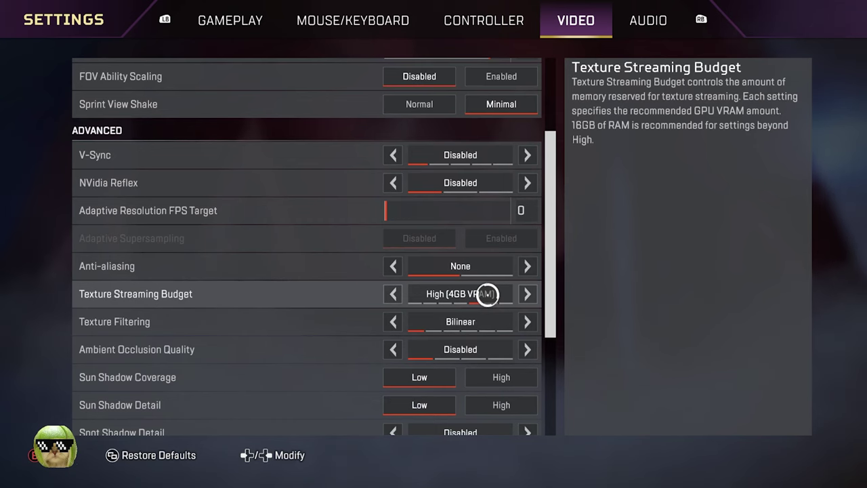
{"action": "scroll", "coordinate": [487, 316], "scroll_direction": "down", "scroll_amount": 2}
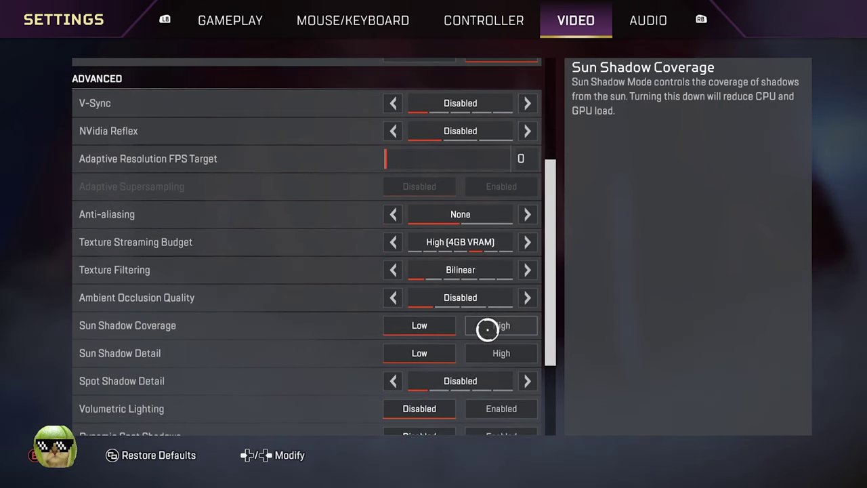
{"action": "scroll", "coordinate": [426, 332], "scroll_direction": "down", "scroll_amount": 3}
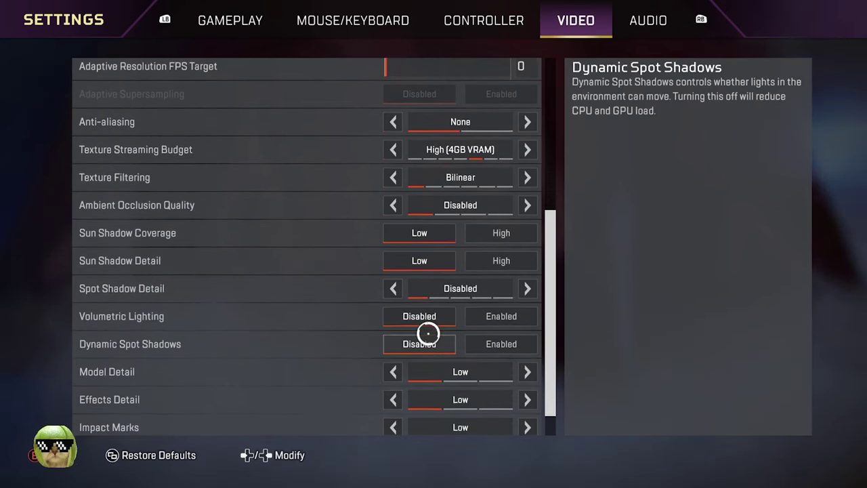
{"action": "scroll", "coordinate": [428, 334], "scroll_direction": "down", "scroll_amount": 1}
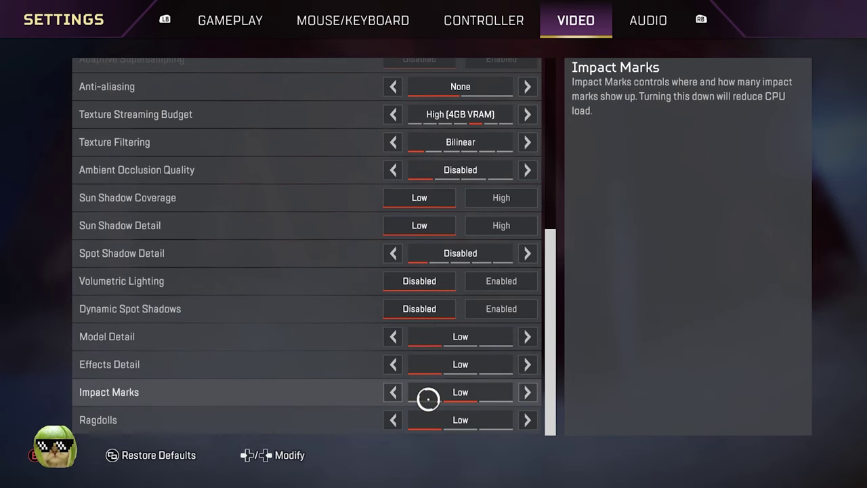
Set the Lobby Music Volume to 0% in the audio settings.
{"action": "key", "text": "e"}
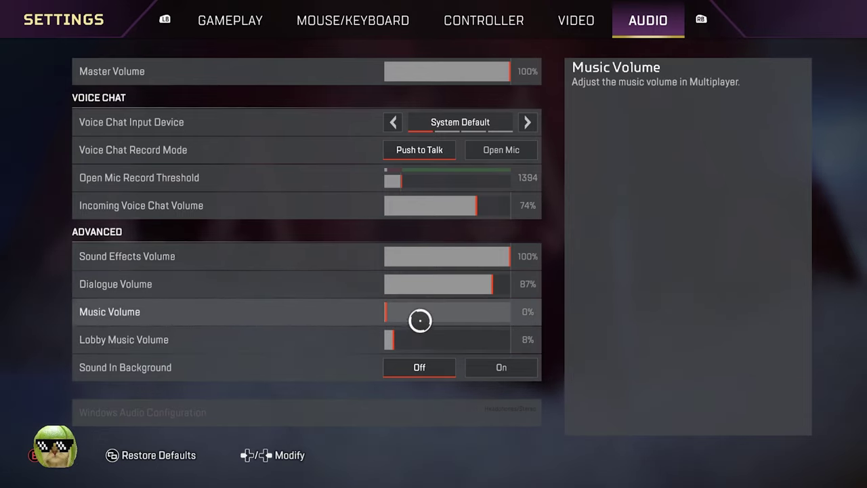
{"action": "key", "text": "Left"}
{"action": "key", "text": "Left"}
{"action": "key", "text": "Left"}
{"action": "key", "text": "Left"}
{"action": "key", "text": "Left"}
{"action": "key", "text": "Left"}
{"action": "key", "text": "Left"}
{"action": "key", "text": "Left"}
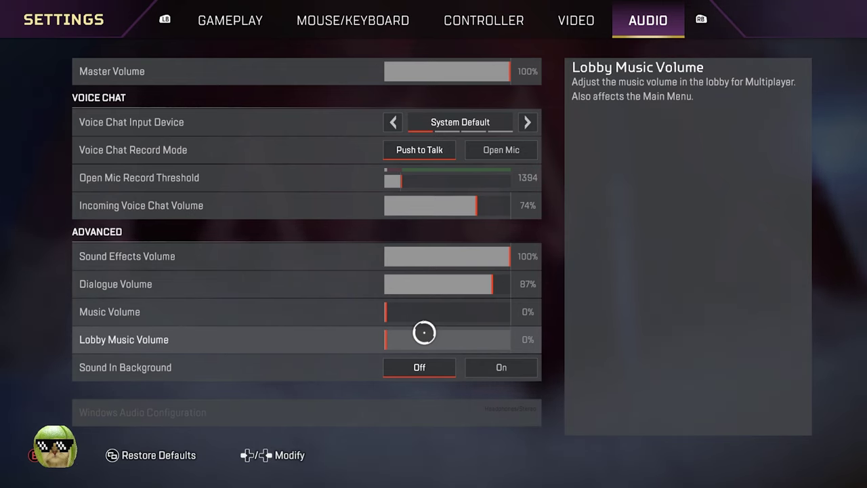
Return to the controller settings and reopen Advanced Look Controls to recheck the look speeds.
{"action": "key", "text": "q"}
{"action": "key", "text": "q"}
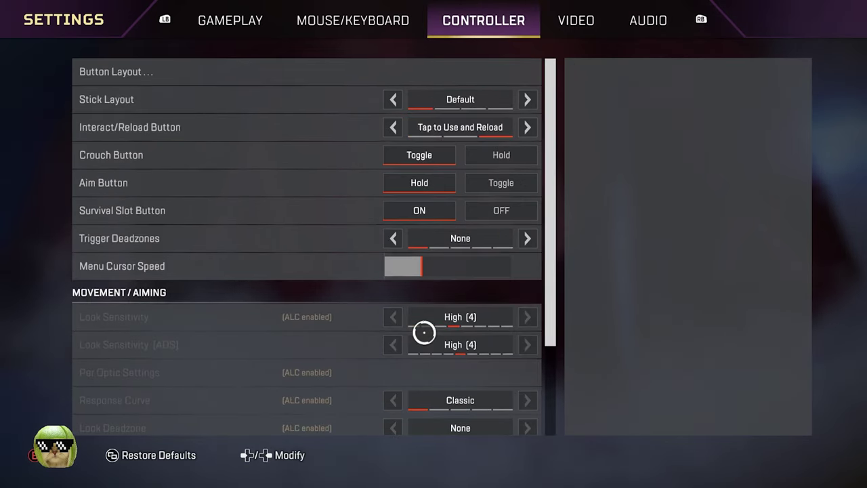
{"action": "scroll", "coordinate": [424, 332], "scroll_direction": "down", "scroll_amount": 4}
{"action": "left_click", "coordinate": [424, 417]}
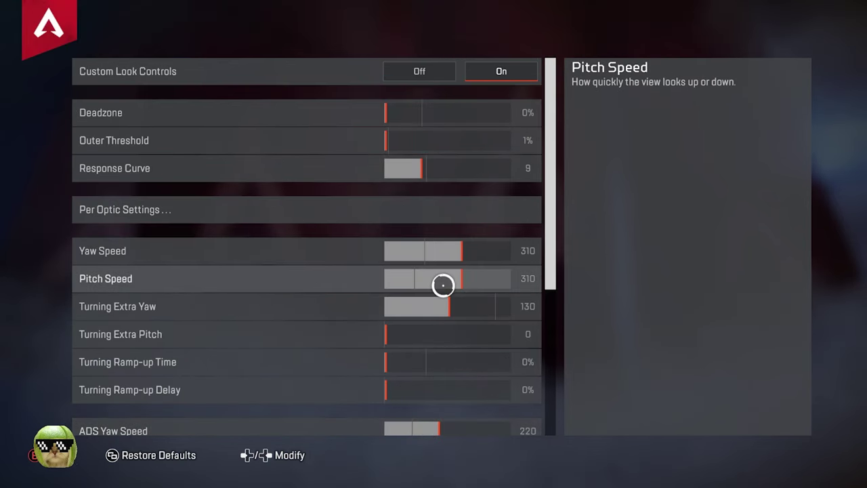